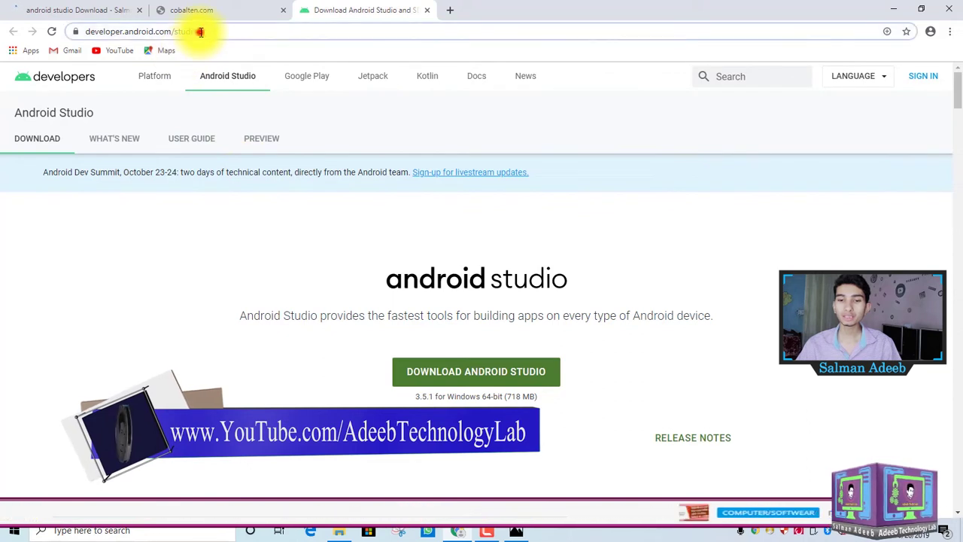
Download Android Studio 3.5.1 for Windows 64-bit, agreeing to the terms and conditions, and show the browser's download list.
left_click(254, 28)
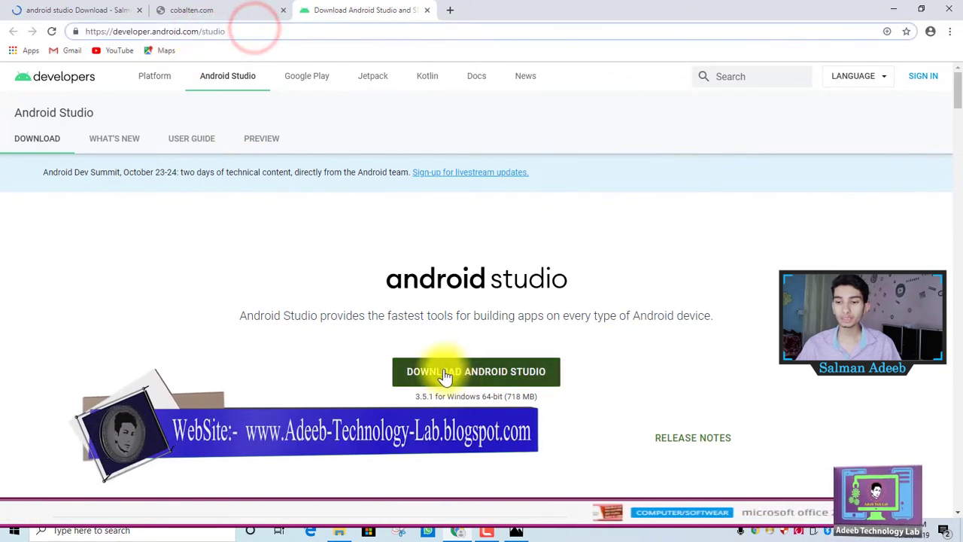
left_click(488, 374)
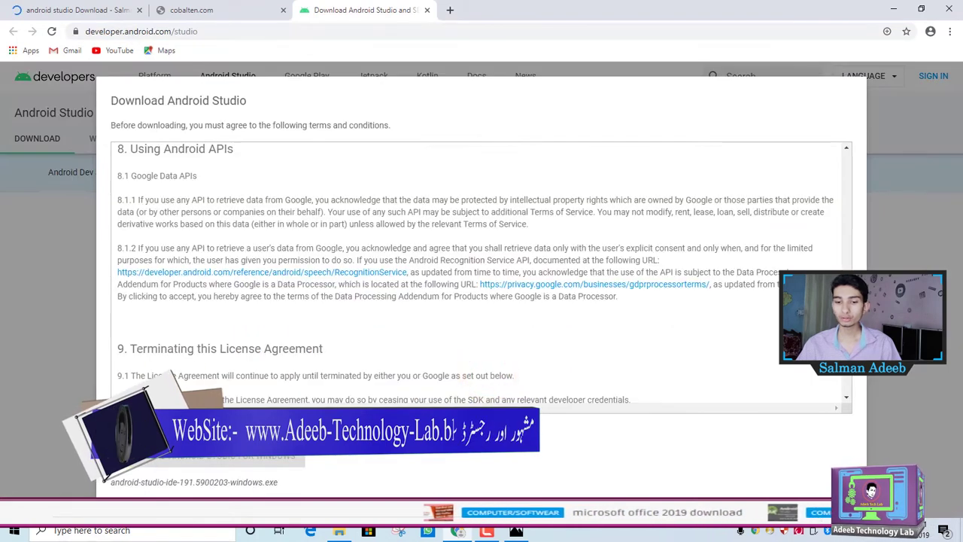
left_click(188, 465)
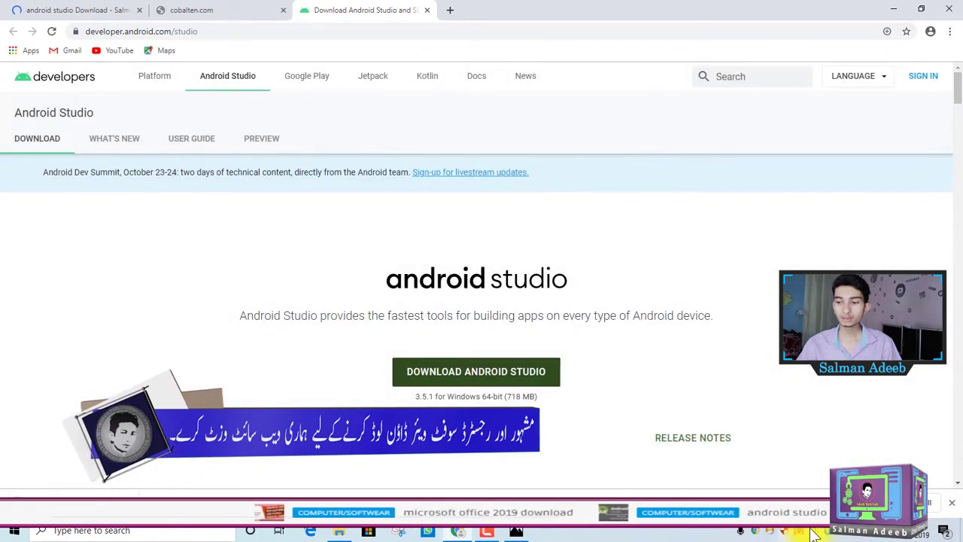
key("ctrl+j")
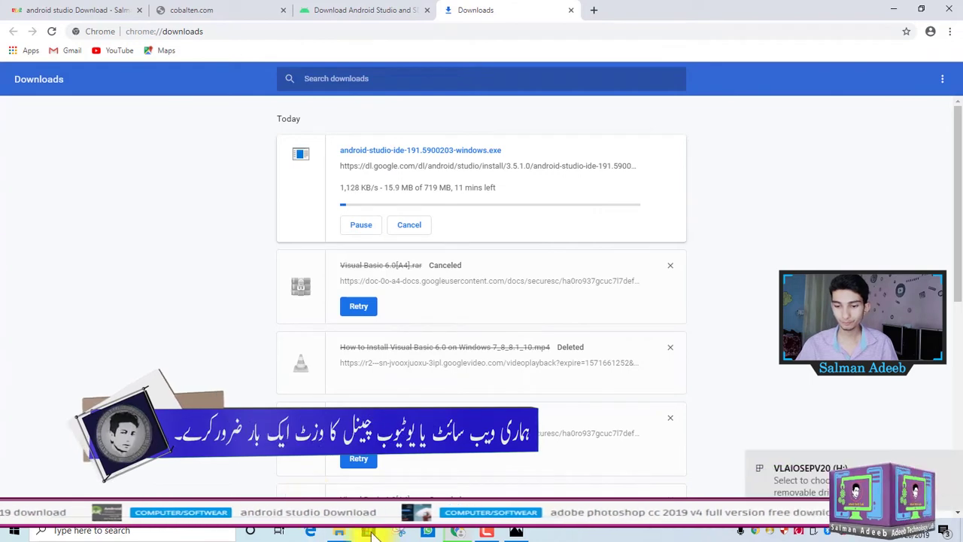
Switch to File Explorer and look through the USB folder on the VLAIOSEPV20 (H:) drive with enlarged icons.
left_click(339, 532)
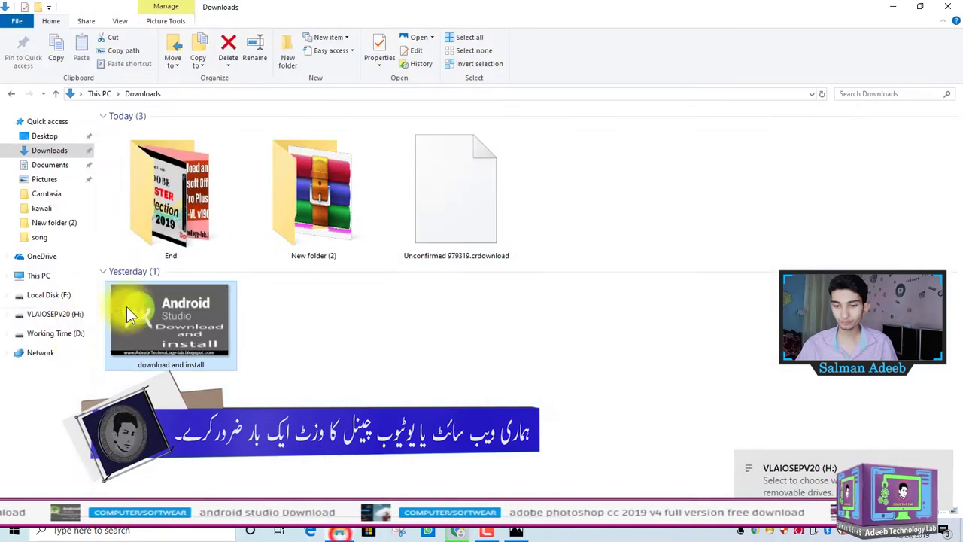
left_click(43, 314)
double_click(157, 184)
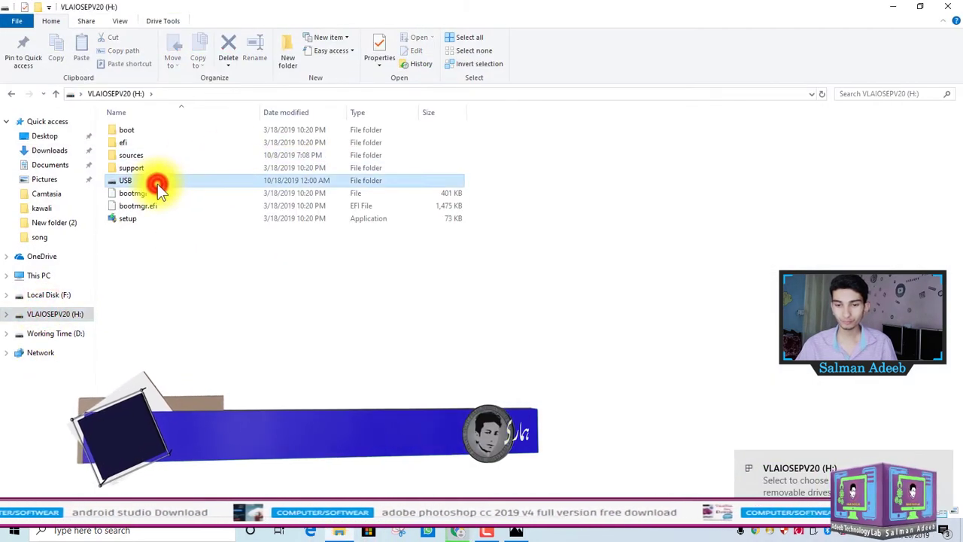
scroll(271, 266, "up", 3, "ctrl")
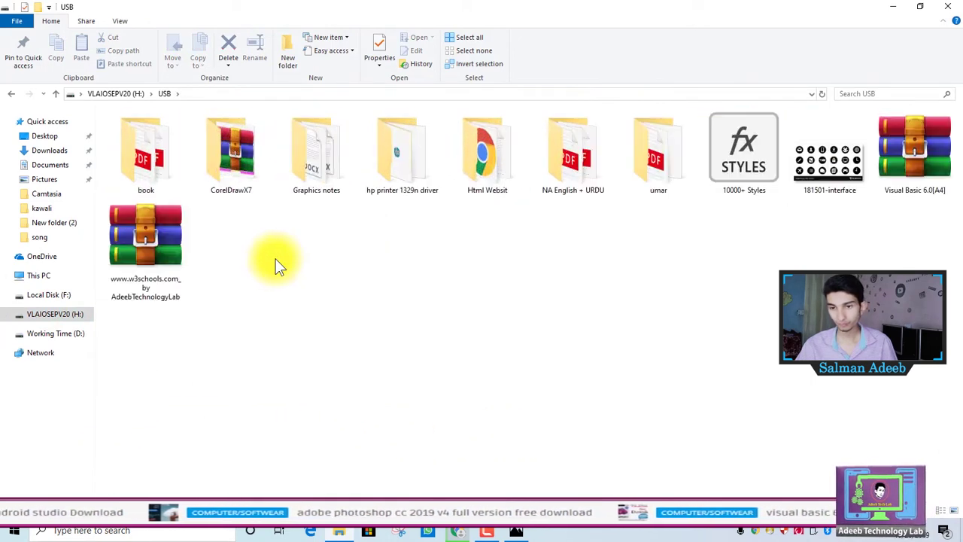
left_click(656, 157)
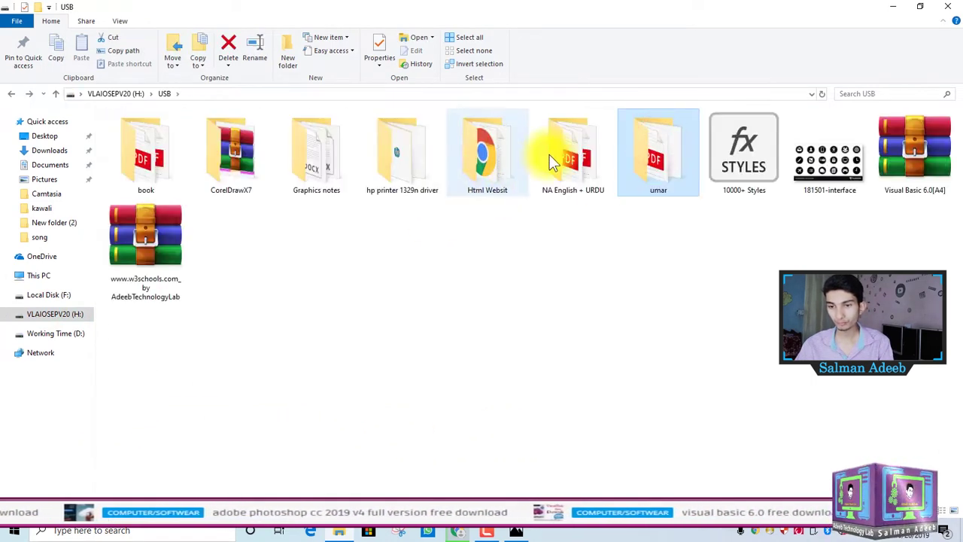
Locate the saved android-studio-ide-191.5791312-windows installer in the Softwars\Programs folder on Local Disk (F:).
left_click(41, 332)
left_click(39, 294)
left_click(143, 208)
double_click(134, 193)
double_click(151, 155)
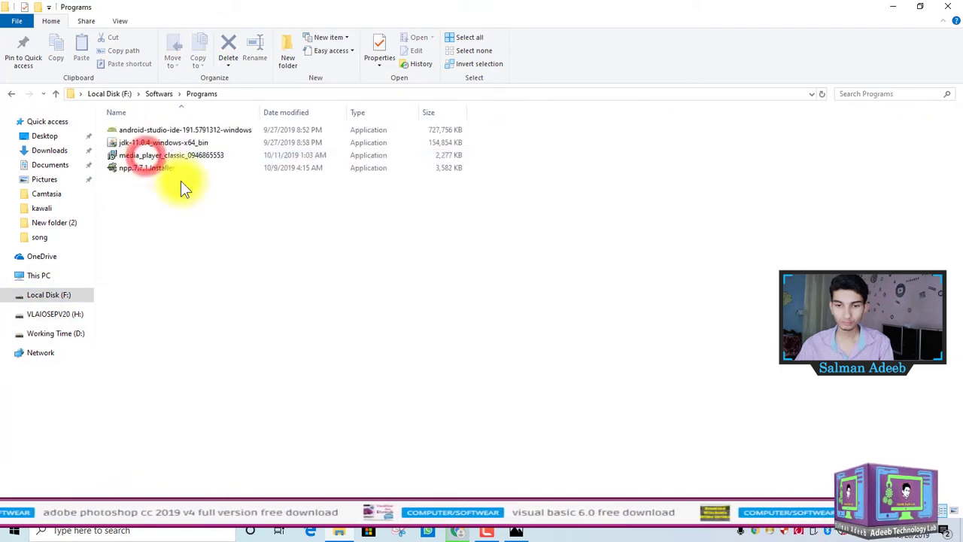
scroll(181, 185, "up", 3, "ctrl")
scroll(181, 181, "up", 2, "ctrl")
left_click(163, 161)
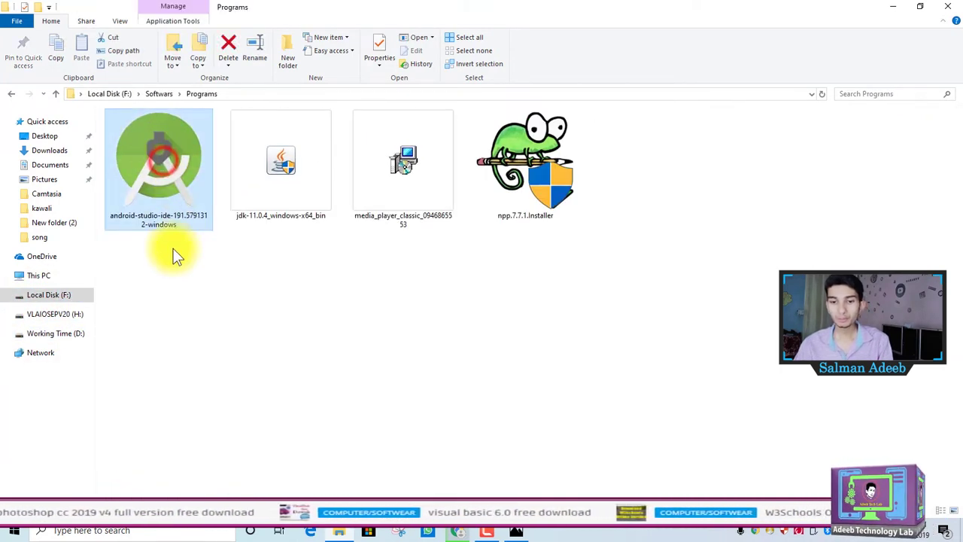
scroll(185, 233, "down", 3, "ctrl")
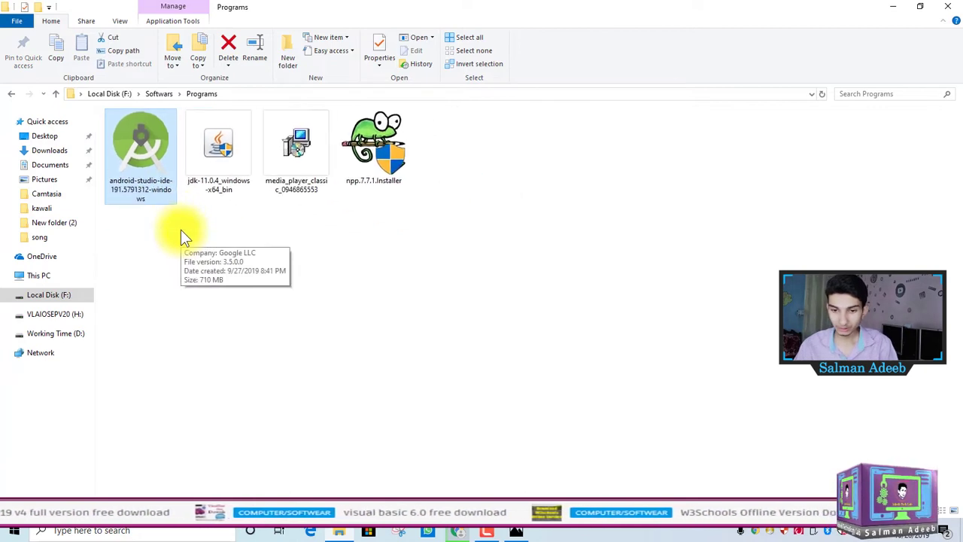
scroll(181, 230, "up", 1, "ctrl")
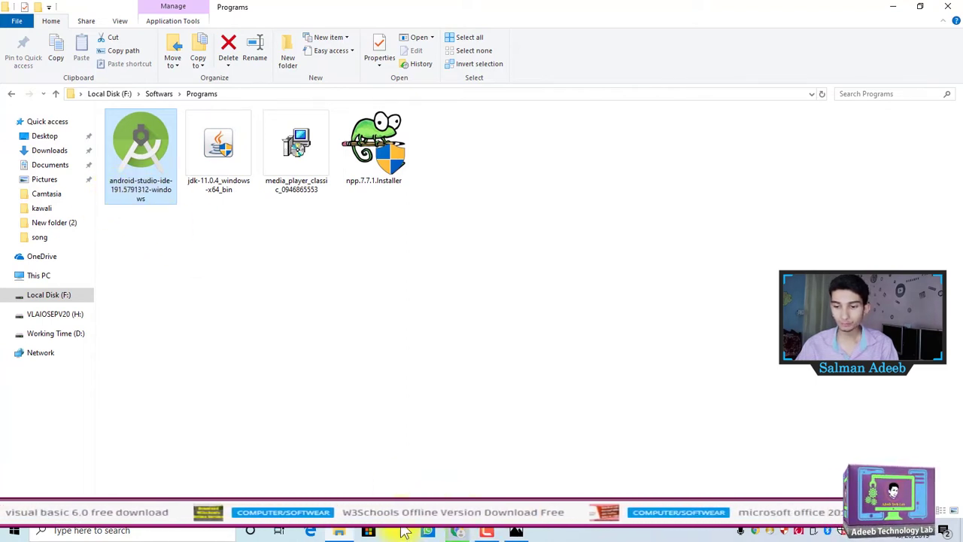
Compare the Android Studio download in Chrome with the installer saved in the Programs folder.
left_click(454, 532)
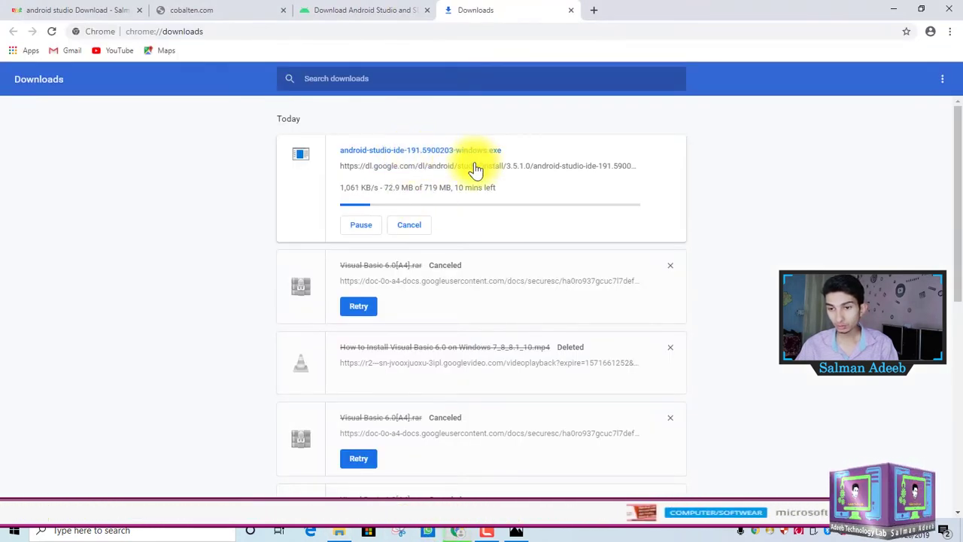
left_click(892, 7)
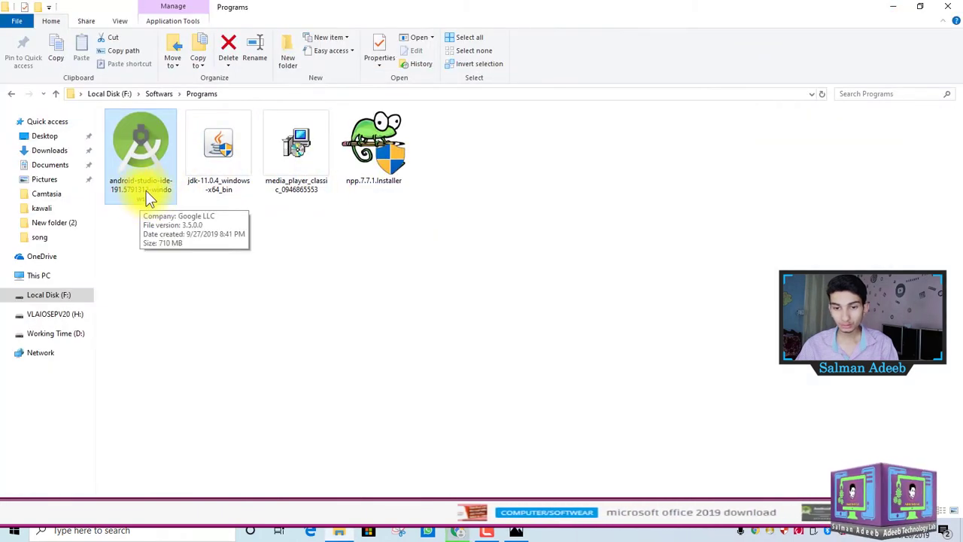
left_click(458, 531)
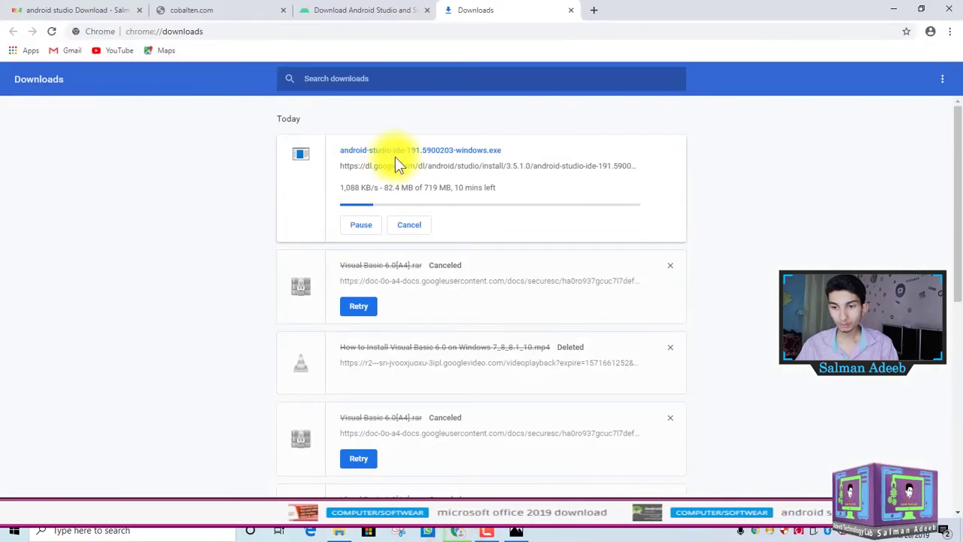
left_click_drag(750, 11, 467, 223)
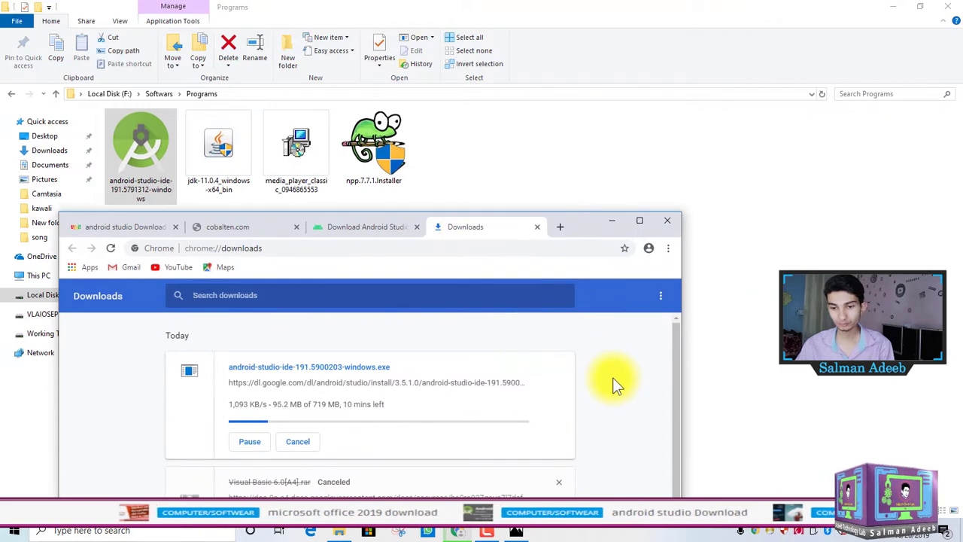
key("super+Up")
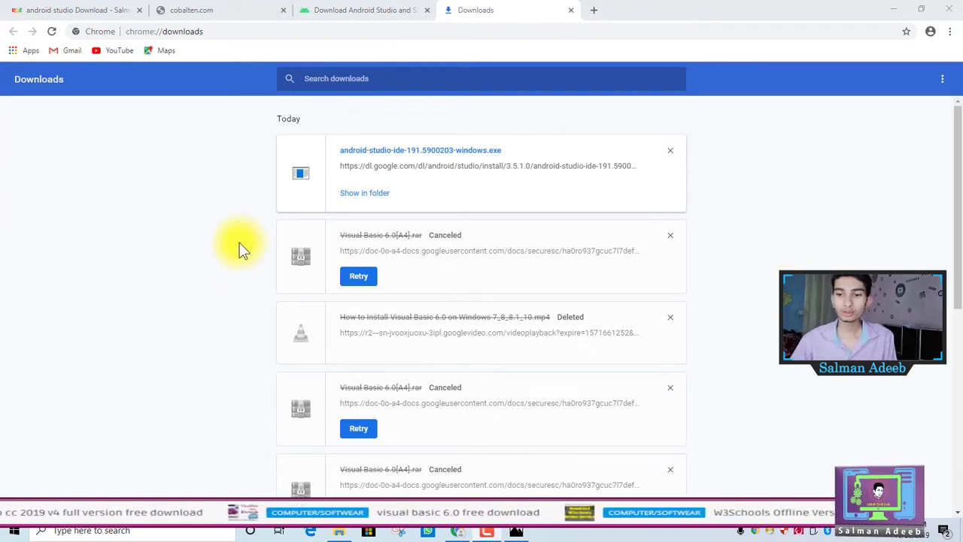
Show the downloaded android-studio-ide-191.5900203-windows installer in its folder, run it, and minimize the other windows.
left_click(367, 195)
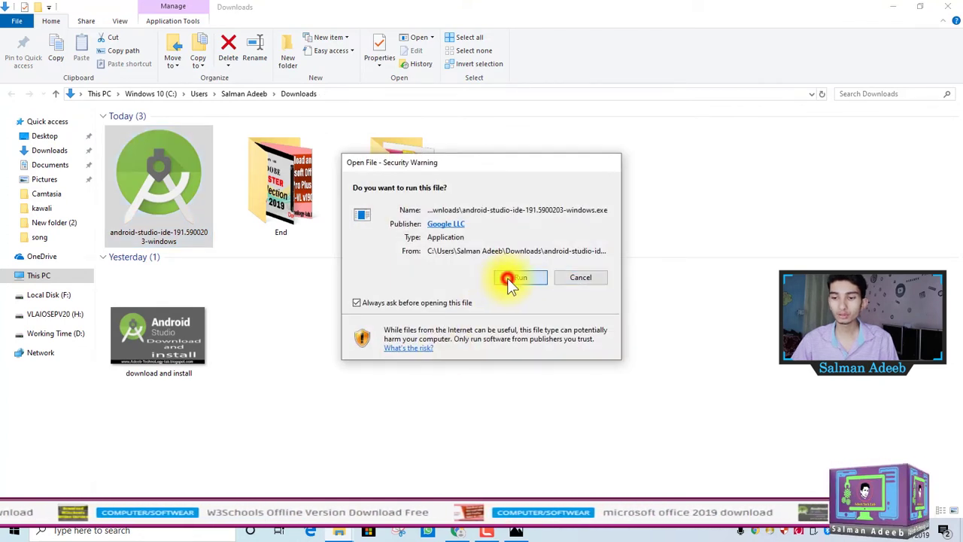
left_click(508, 278)
left_click(893, 8)
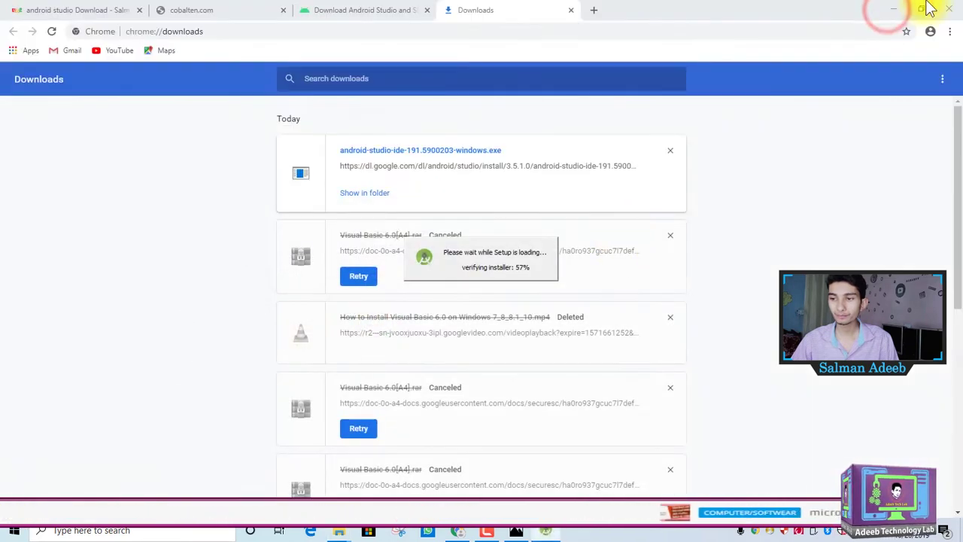
left_click(894, 9)
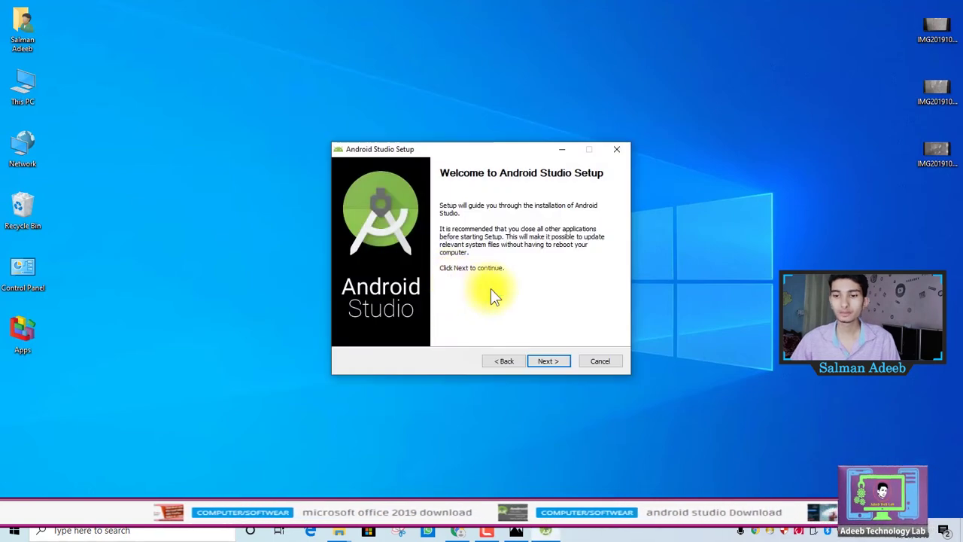
Install Android Studio with Android Virtual Device into C:\Program Files\Android\Android Studio, using the Android Studio Start Menu folder.
left_click(551, 361)
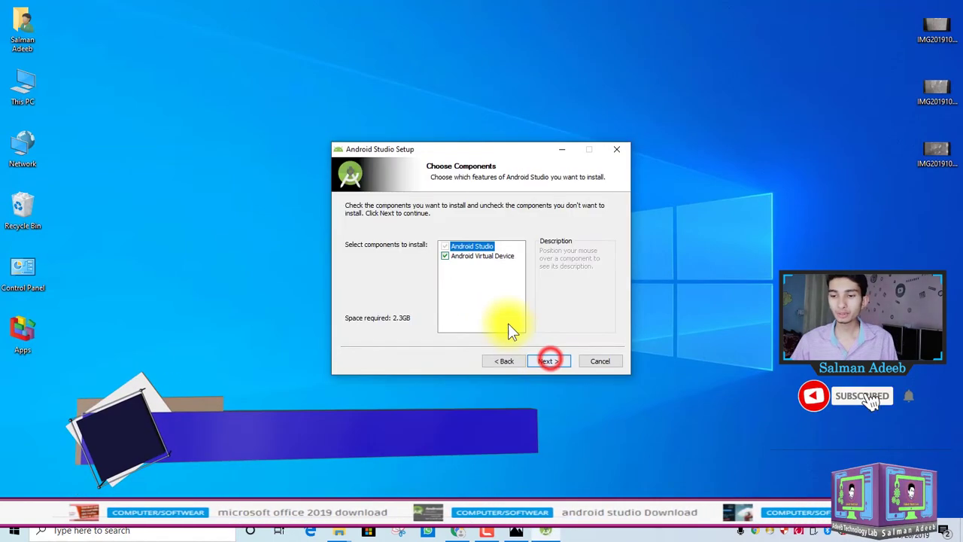
left_click(556, 360)
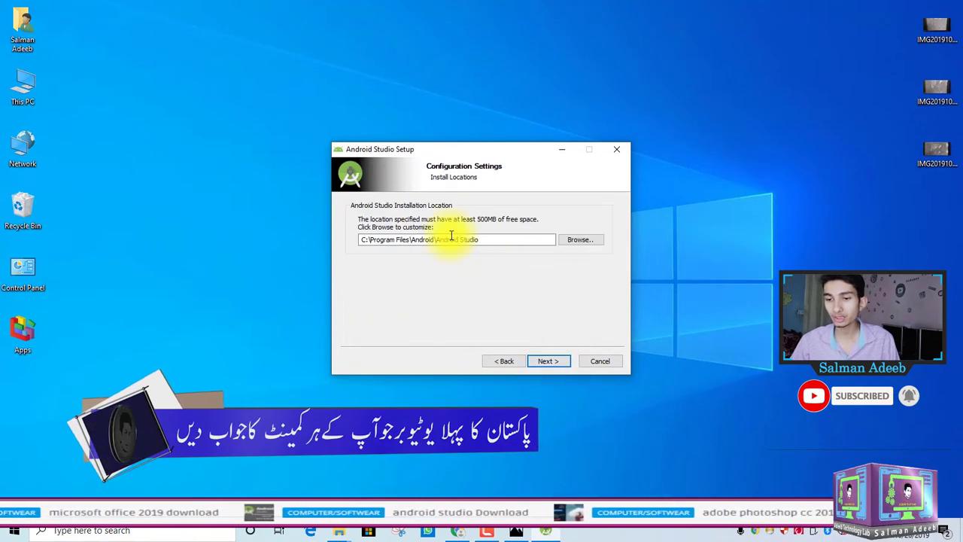
left_click(551, 362)
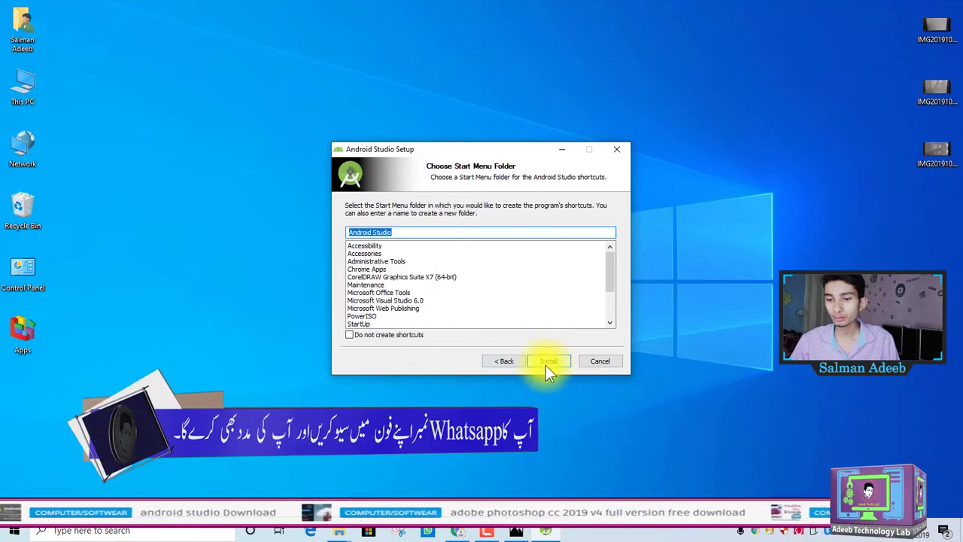
left_click(547, 363)
left_click(361, 234)
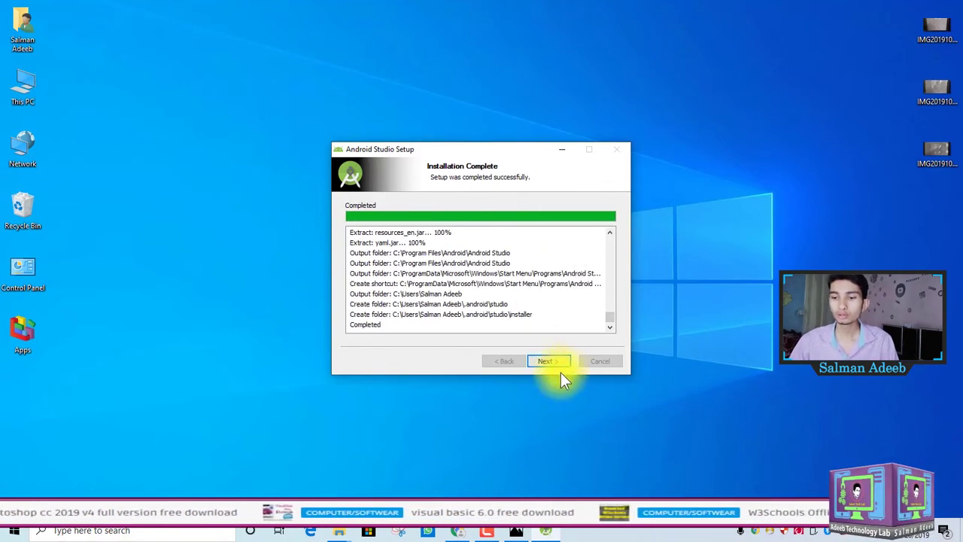
left_click(549, 361)
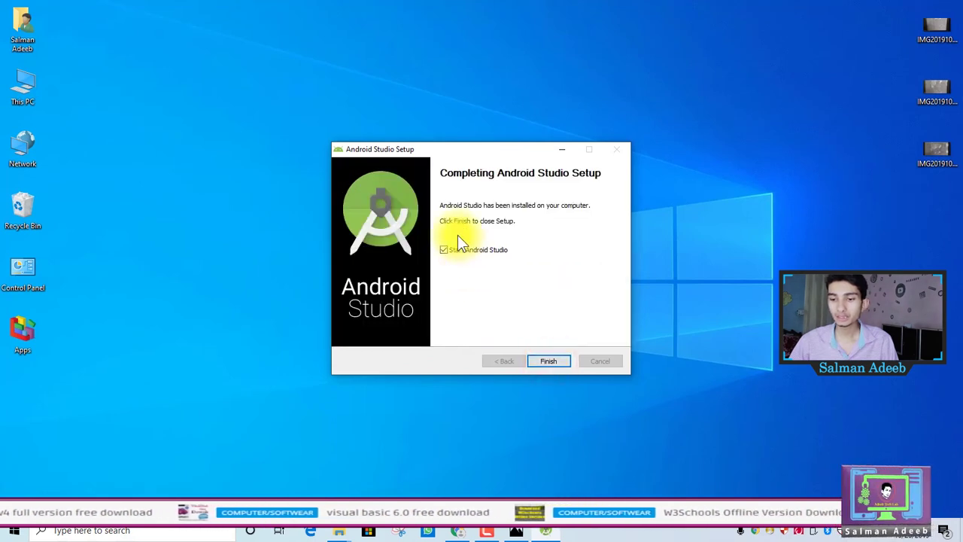
Finish the setup with Android Studio starting, import no settings, and decline sending usage statistics to Google.
left_click(550, 361)
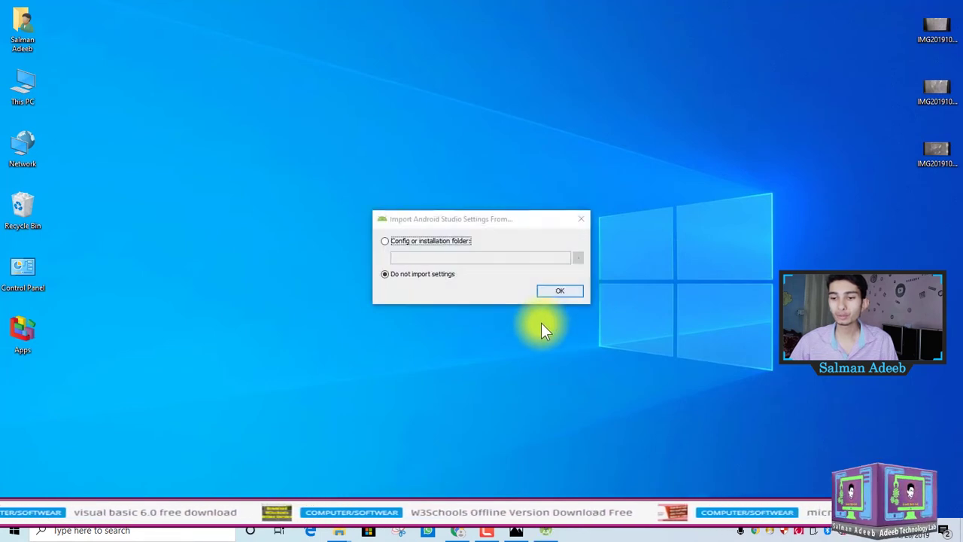
left_click(398, 274)
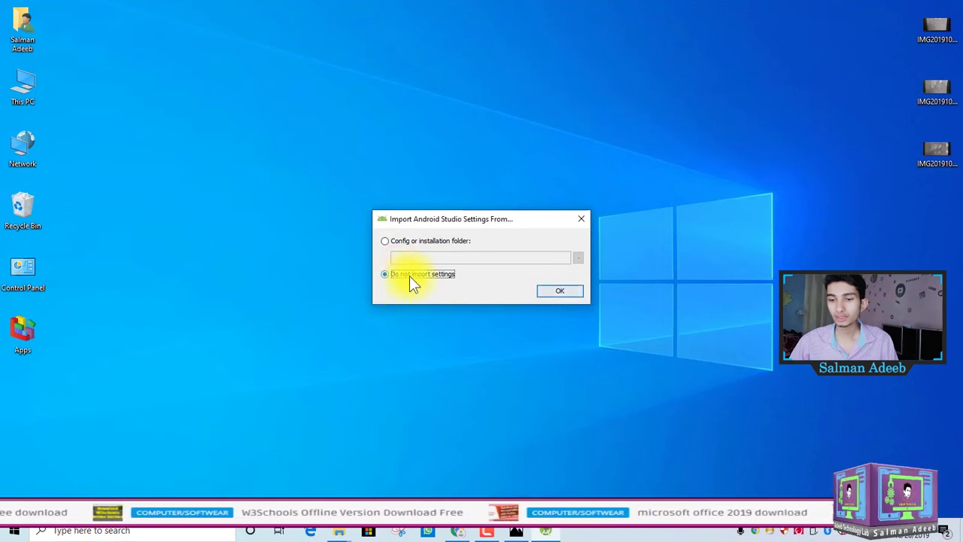
left_click(557, 293)
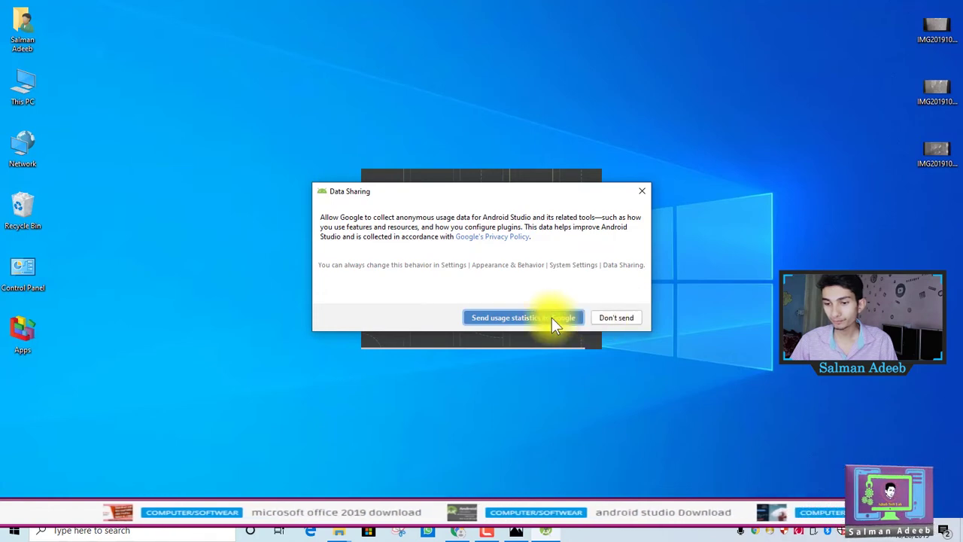
left_click(616, 317)
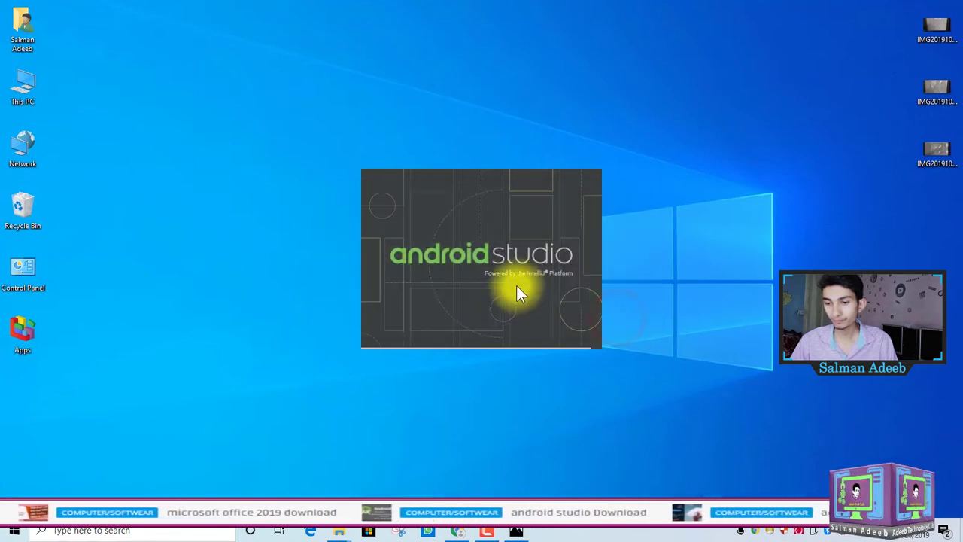
mouse_move(342, 531)
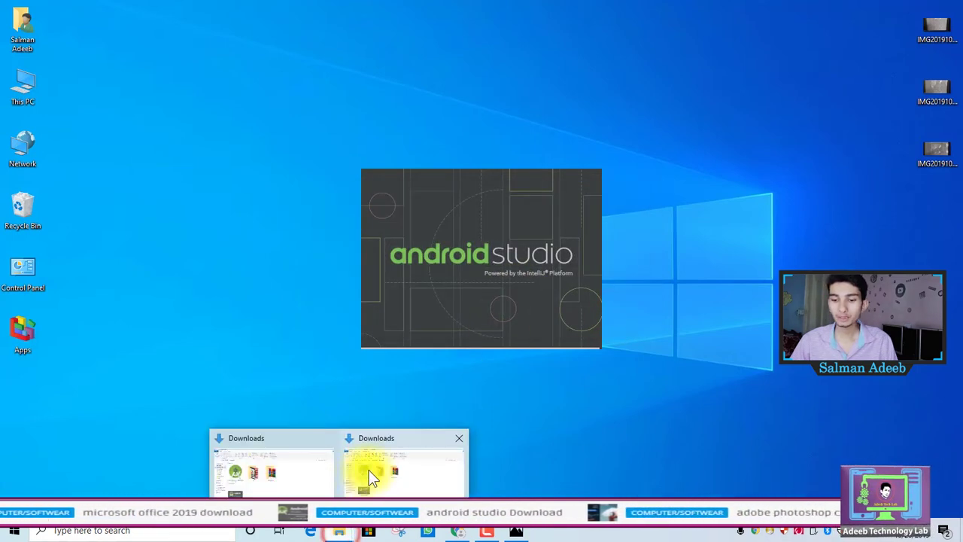
left_click(289, 484)
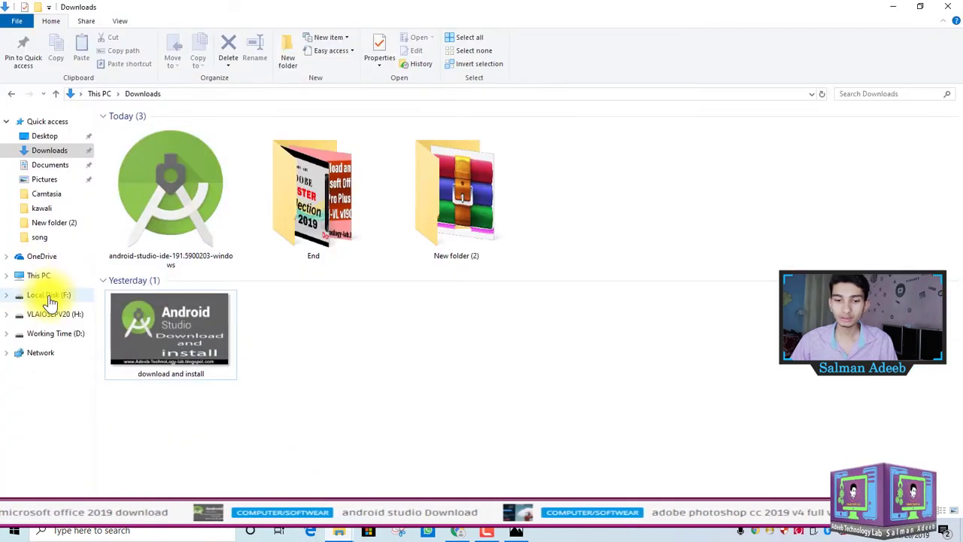
left_click(897, 6)
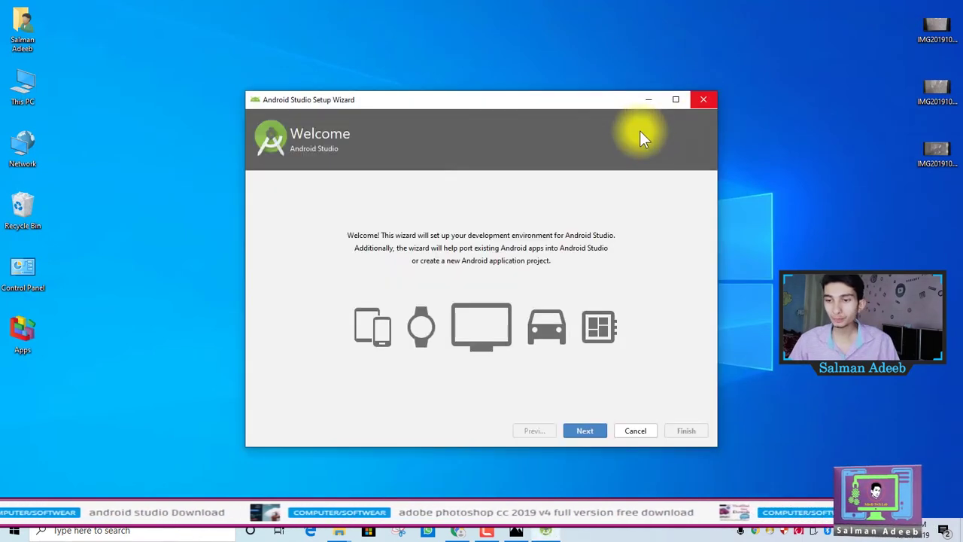
Advance the Android Studio Setup Wizard, choosing the Light UI theme, up to the SDK components page.
left_click(579, 432)
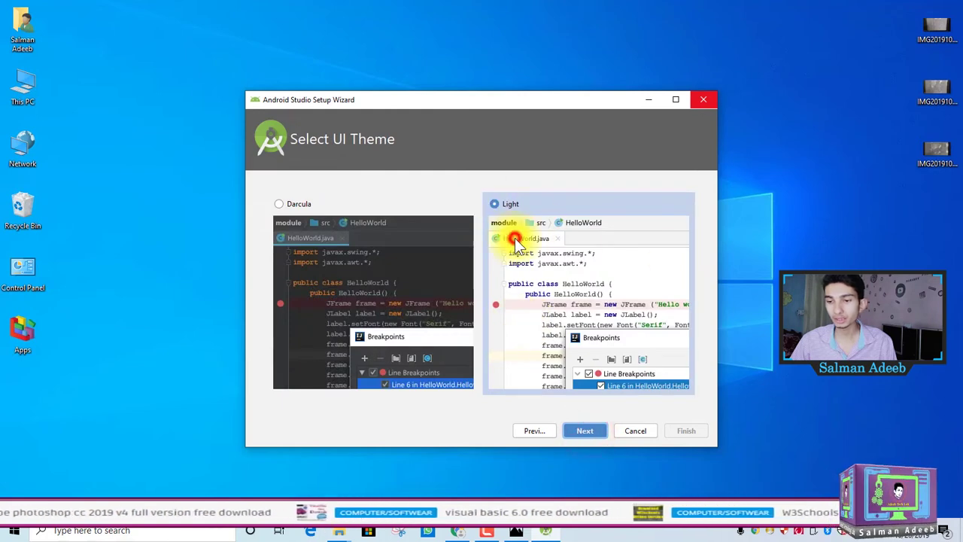
left_click(291, 205)
left_click(519, 203)
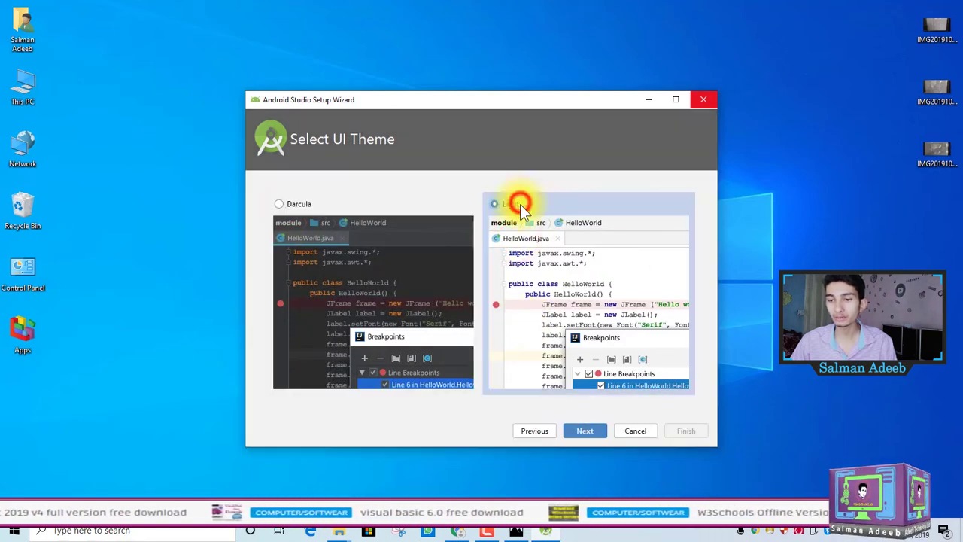
left_click(594, 431)
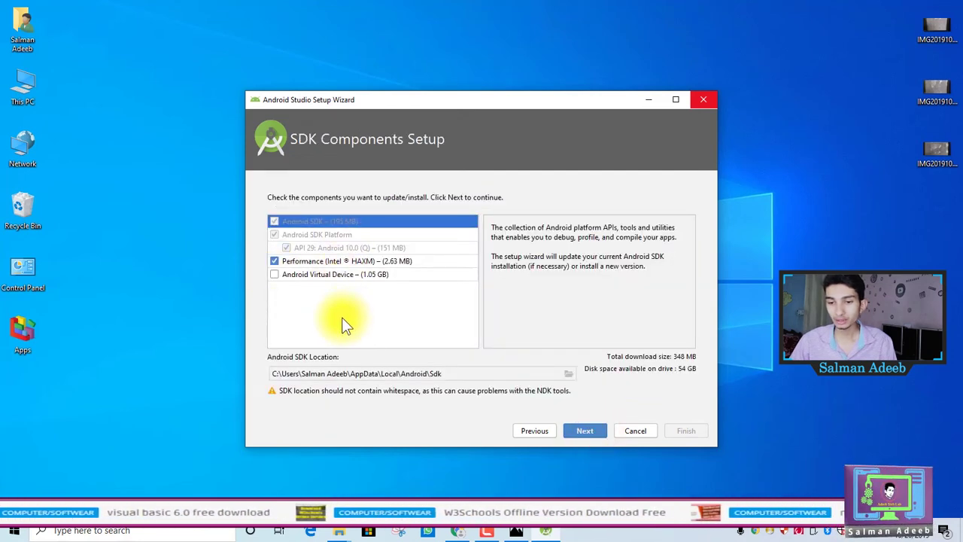
Accept the SDK components with Performance (Intel HAXM) and no Android Virtual Device, start their download, and show the download details.
left_click(593, 431)
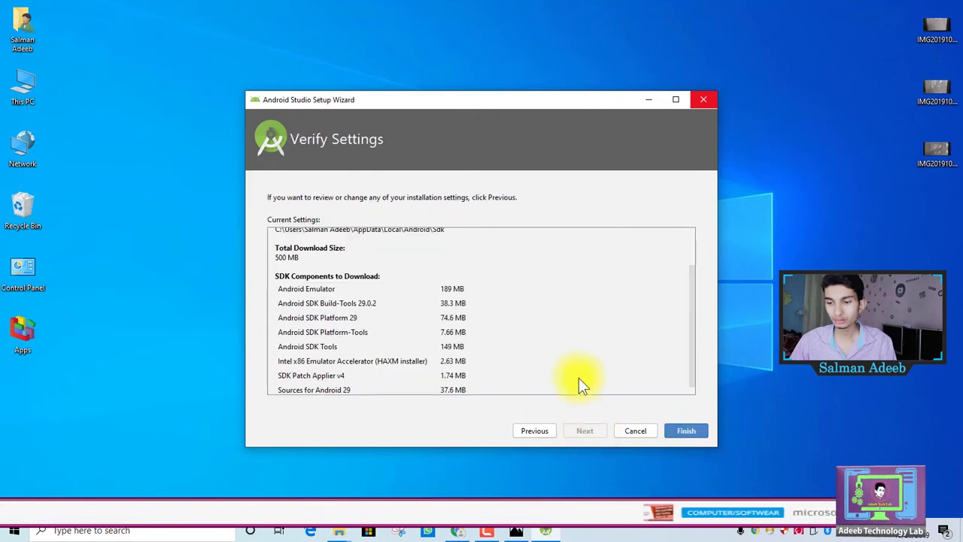
left_click(686, 431)
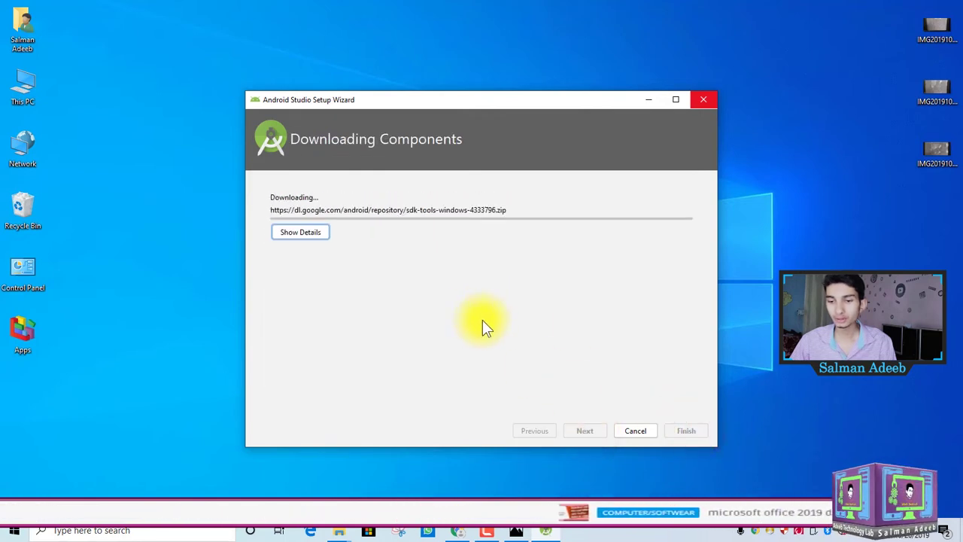
left_click(314, 238)
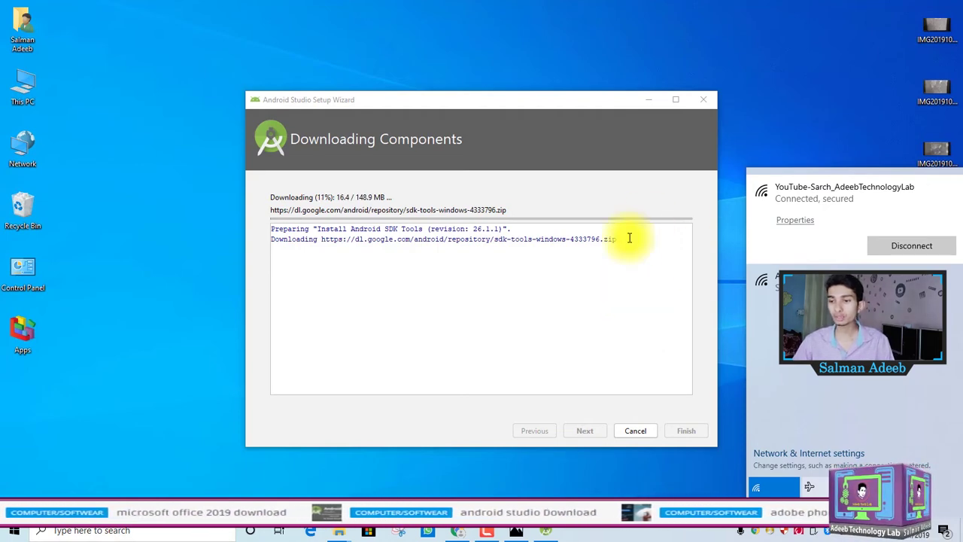
left_click(758, 77)
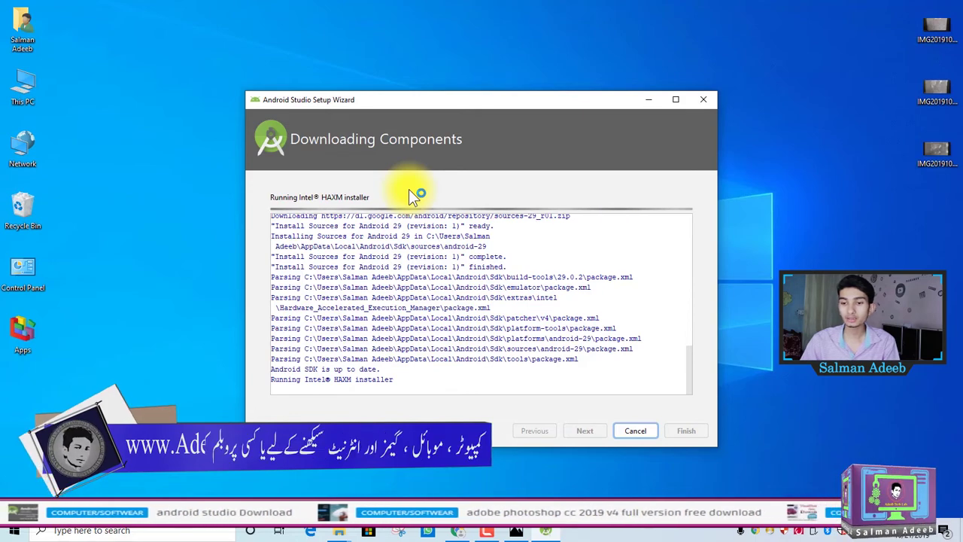
Review the component installation log, including the Intel HAXM entry, and finish the Android Studio Setup Wizard.
scroll(435, 277, "up", 10)
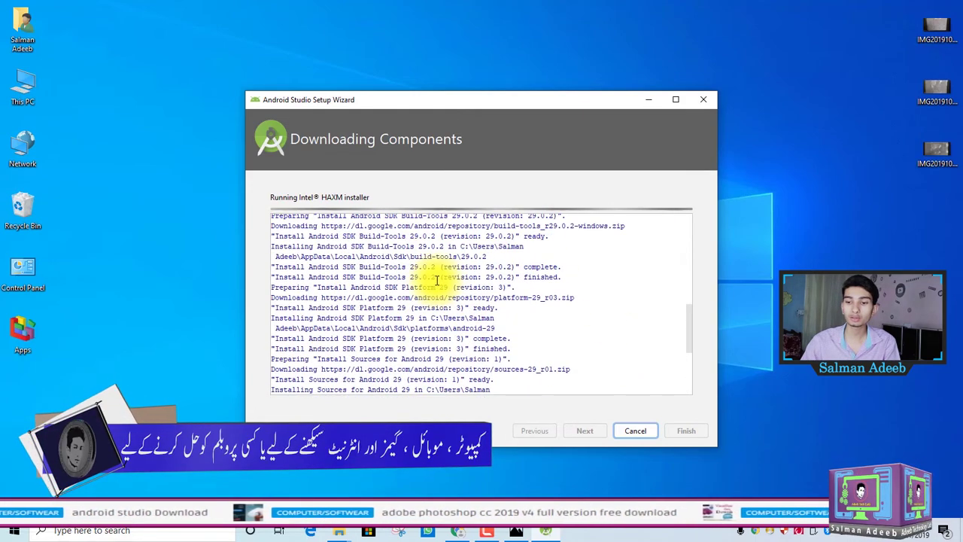
scroll(435, 280, "up", 5)
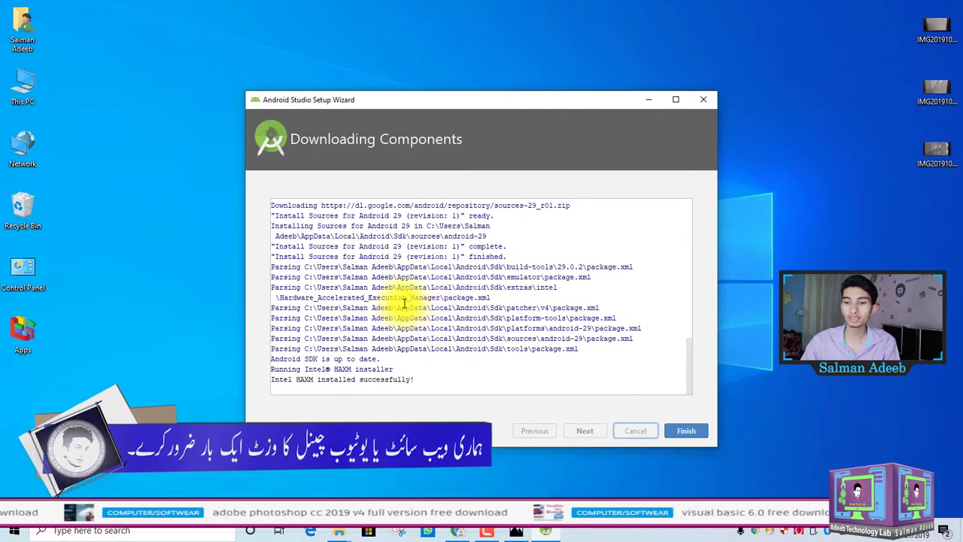
left_click_drag(274, 381, 391, 376)
left_click(391, 376)
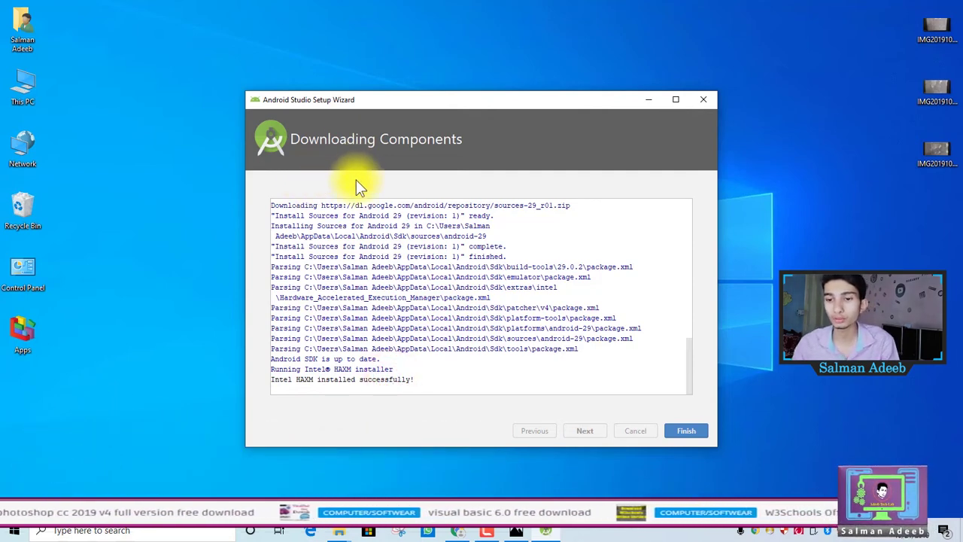
left_click(683, 432)
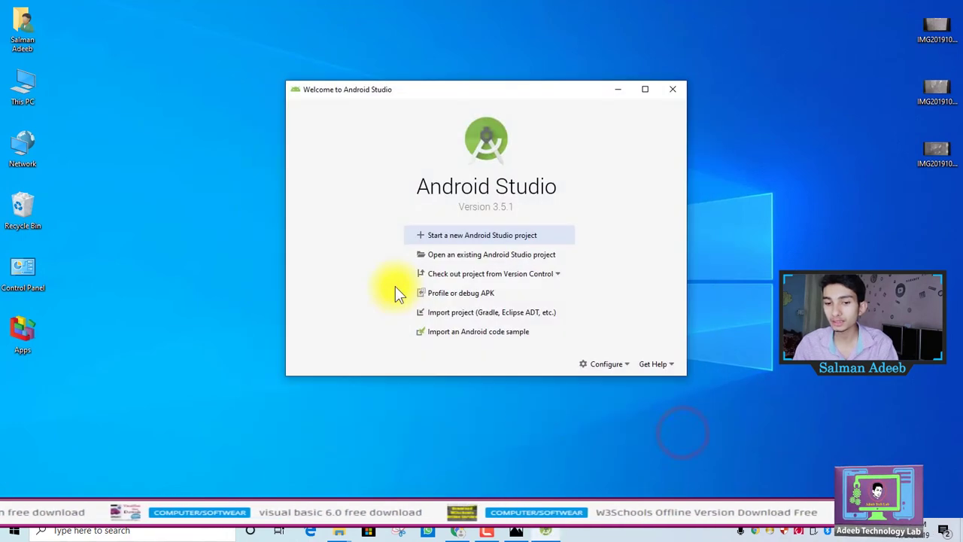
Start a new Android Studio project from the Basic Activity template for Phone and Tablet and continue to its configuration.
left_click_drag(439, 87, 369, 98)
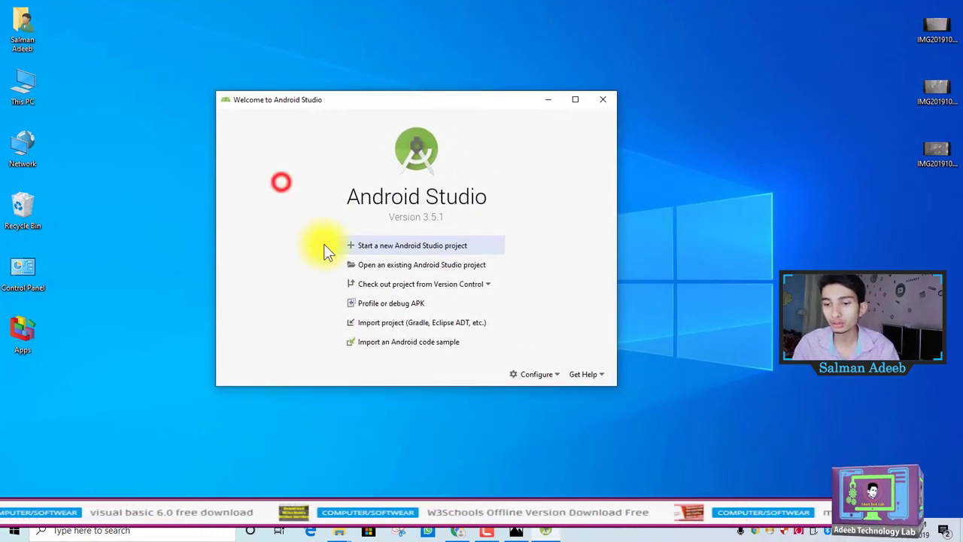
left_click(384, 246)
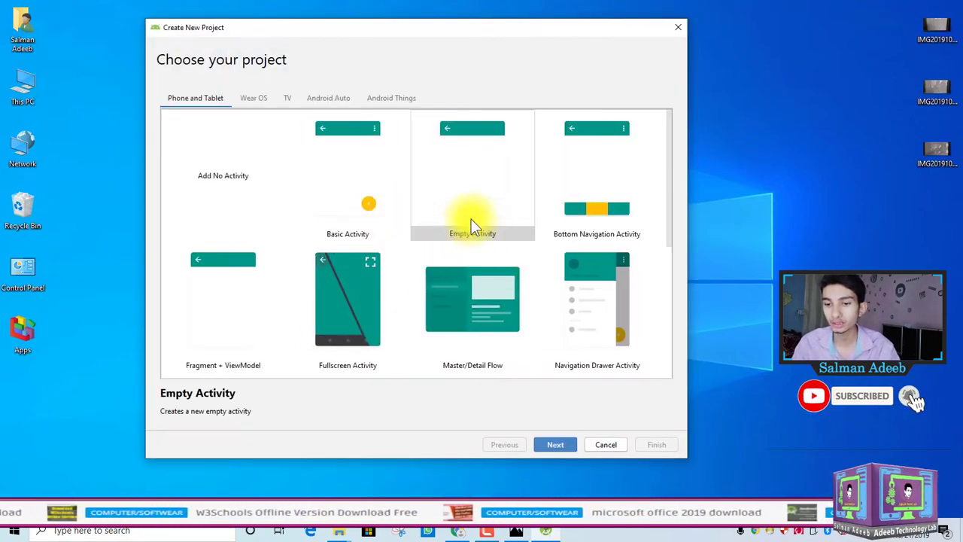
left_click(368, 156)
left_click(487, 184)
left_click(337, 184)
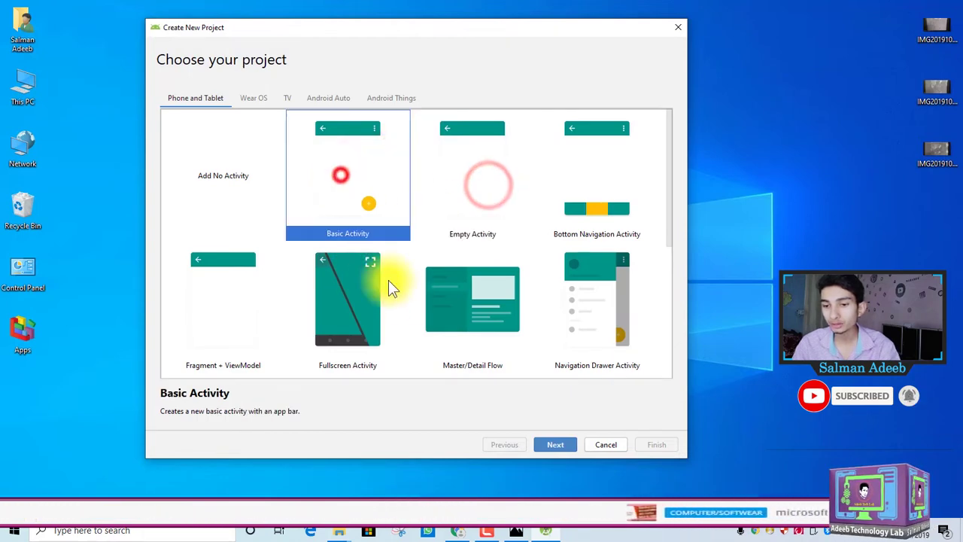
left_click(556, 445)
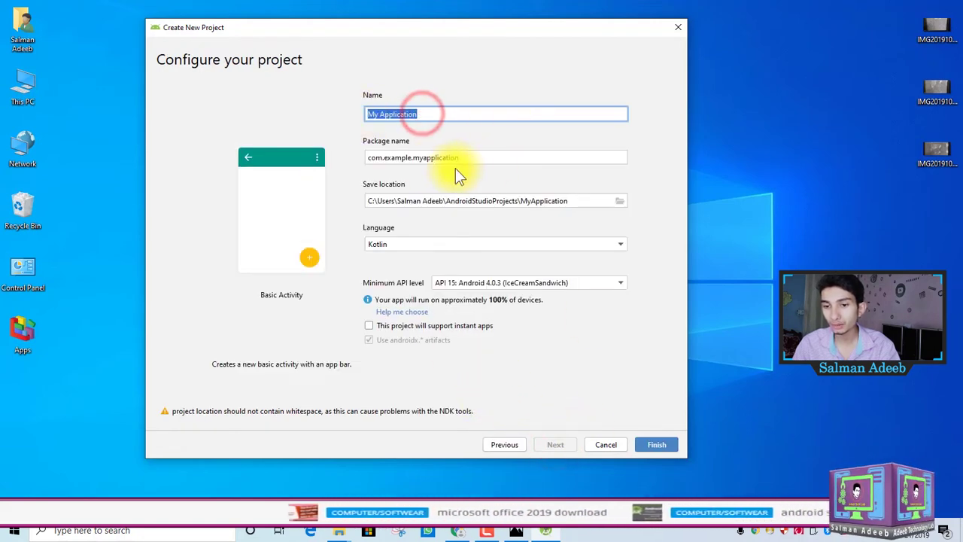
Set the project language to Java, keep API 15: Android 4.0.3 (IceCreamSandwich) as the minimum API level, and create My Application.
left_click(460, 245)
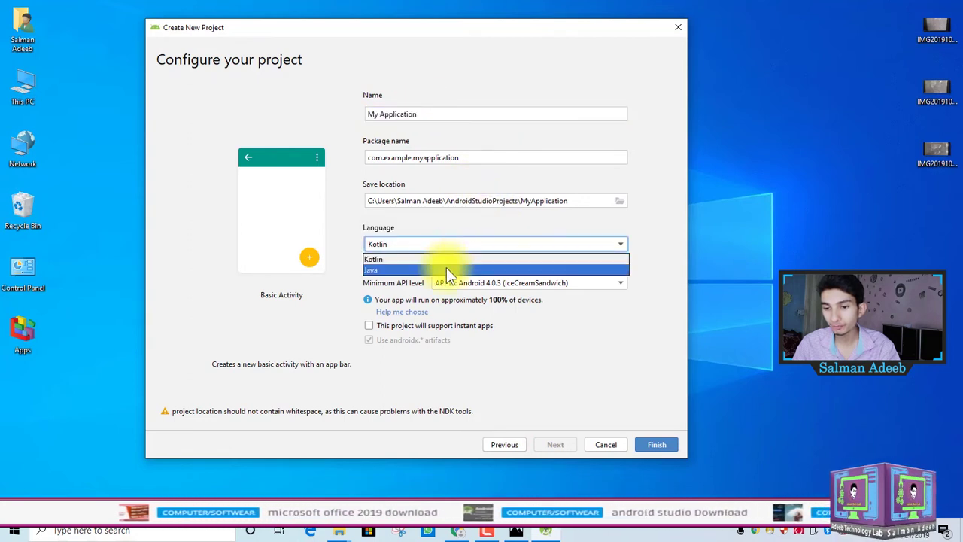
left_click(585, 269)
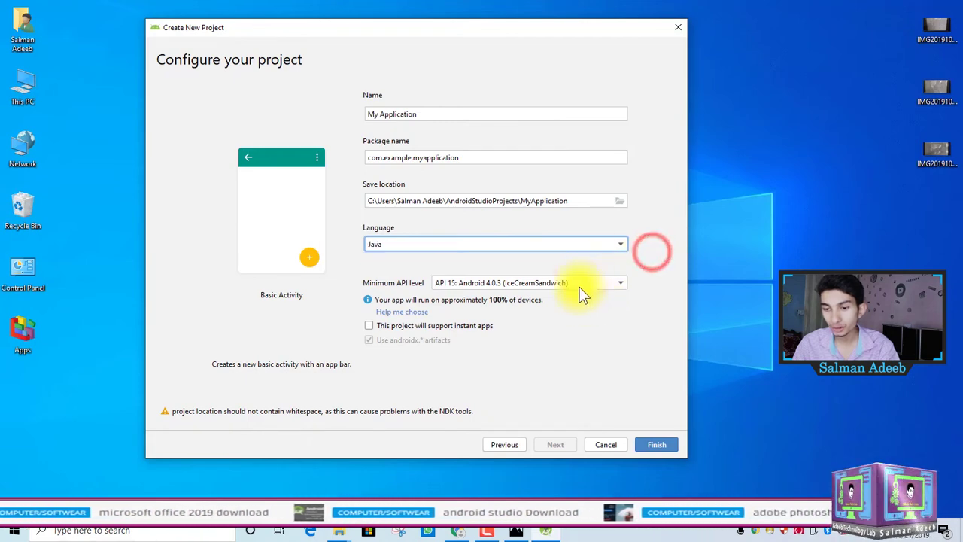
left_click(580, 285)
scroll(531, 294, "up", 1)
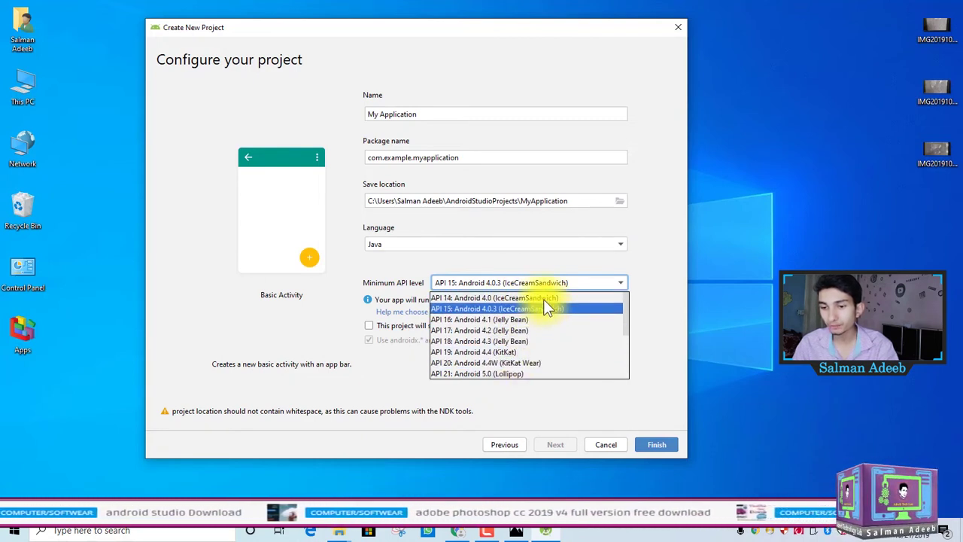
left_click(648, 264)
left_click(555, 284)
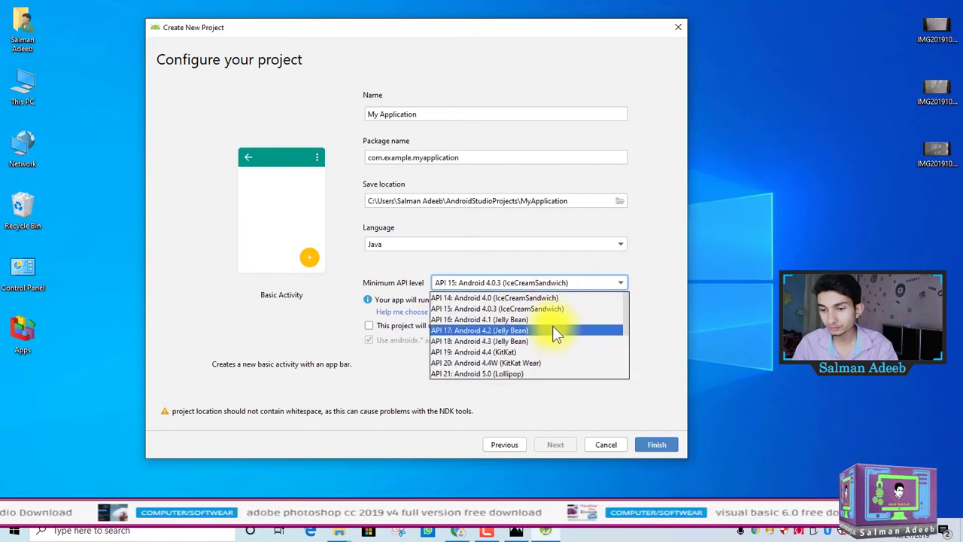
scroll(552, 332, "down", 2)
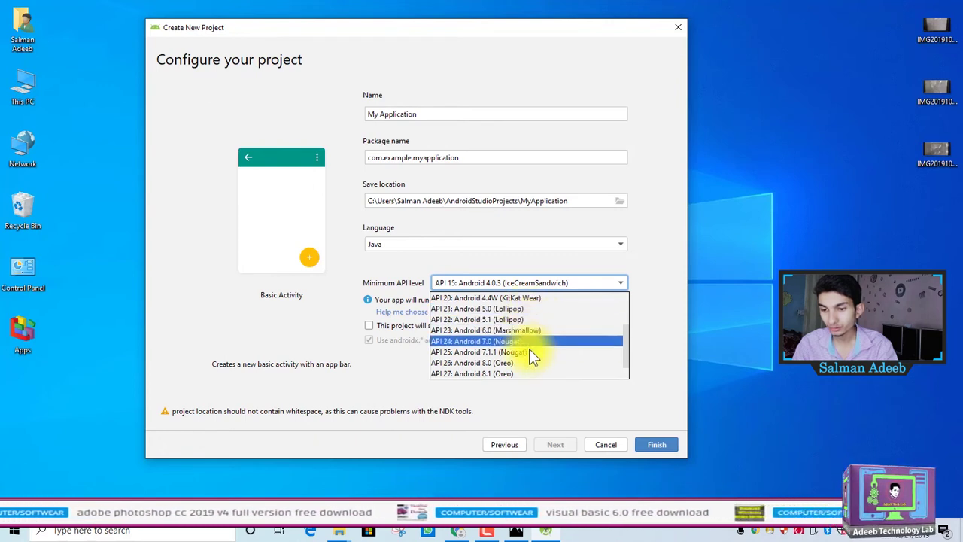
scroll(529, 353, "up", 2)
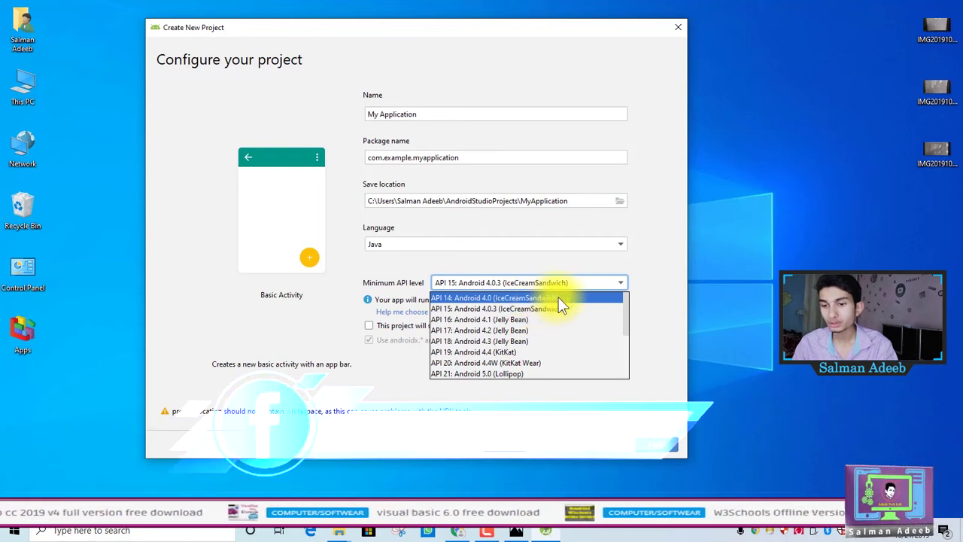
left_click(645, 275)
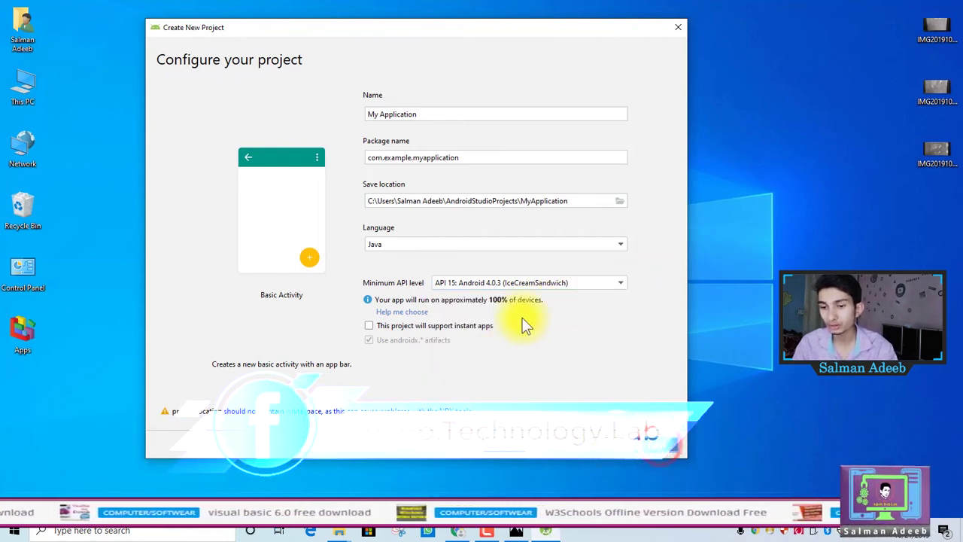
left_click(653, 450)
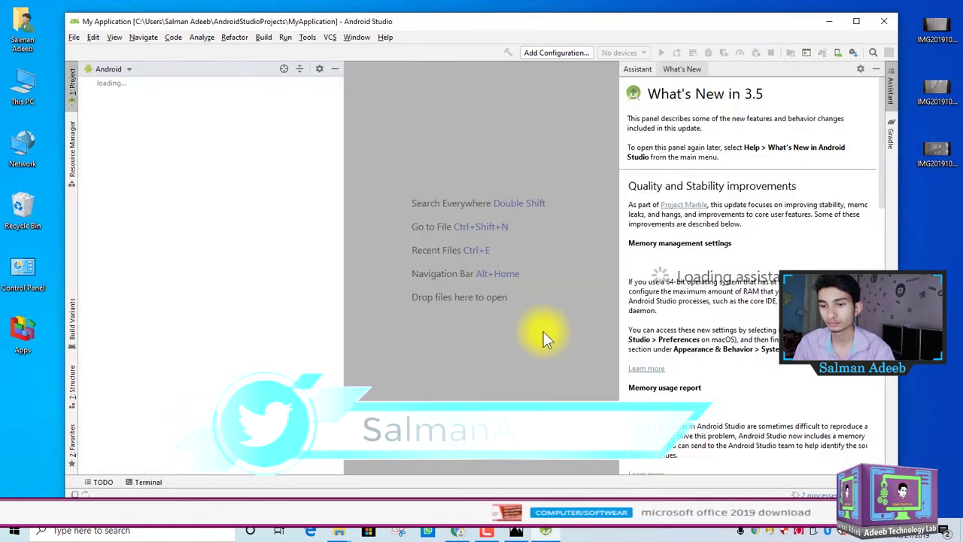
Maximize the project window and expand the MyApplication folder in the project tree.
left_click(857, 21)
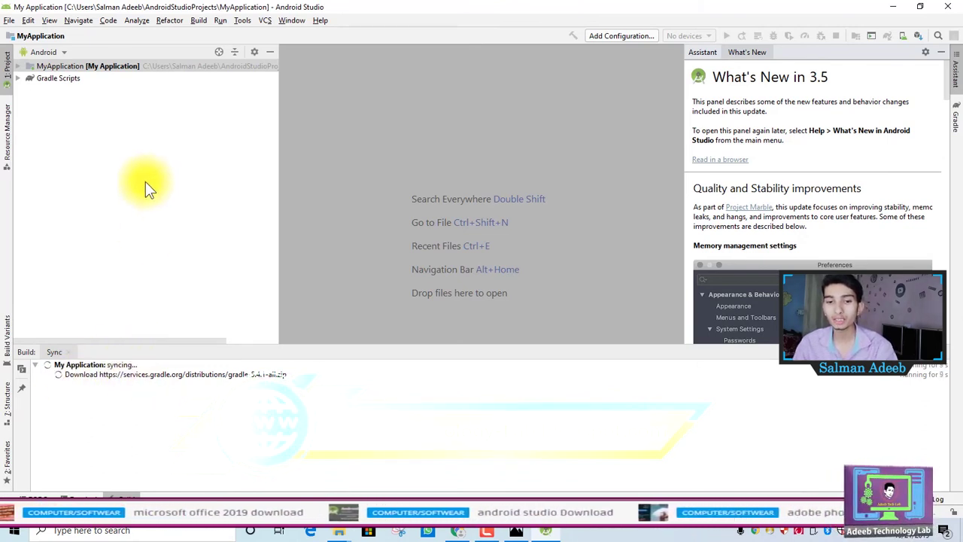
left_click(18, 78)
left_click(18, 79)
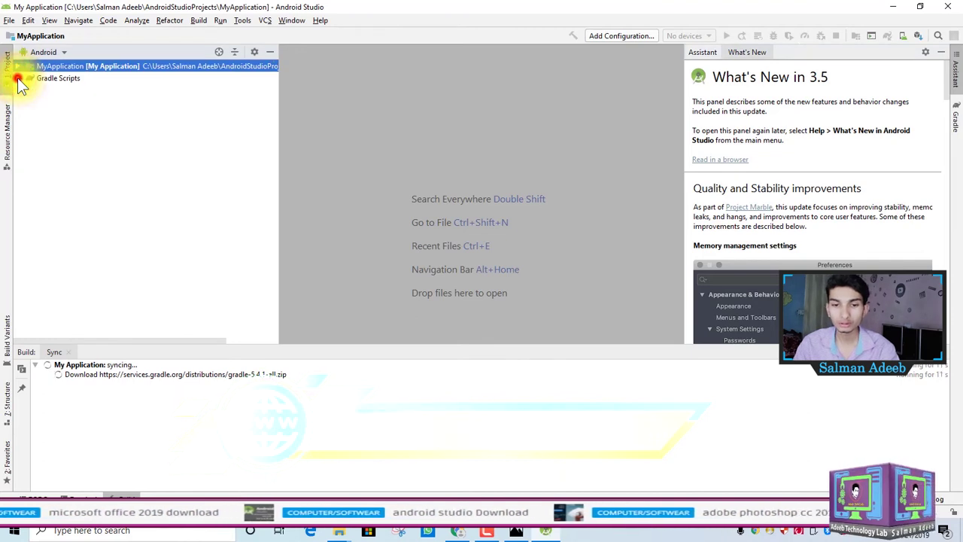
left_click(17, 67)
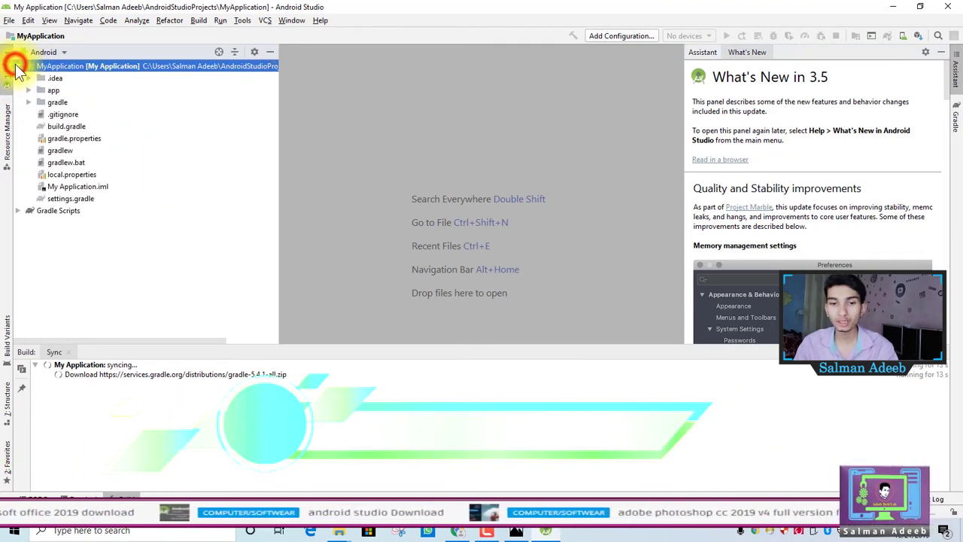